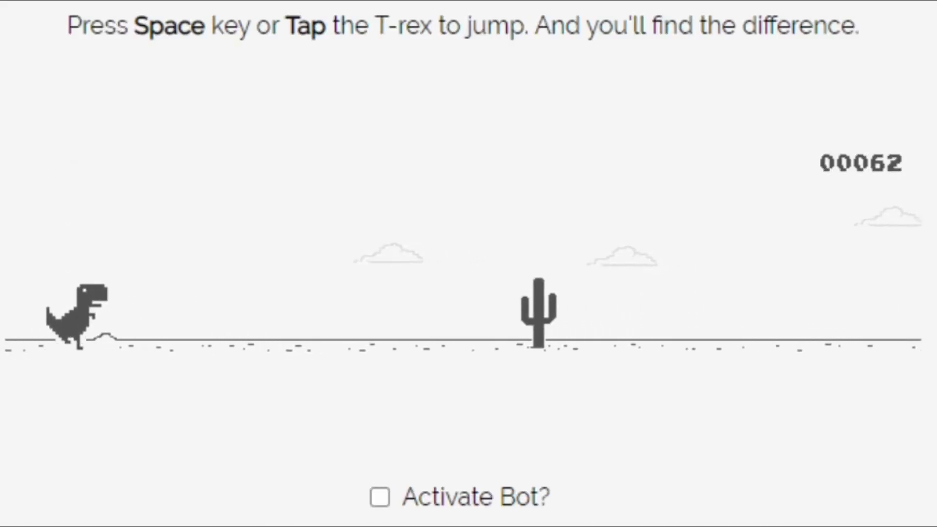
Step: Start the run and jump the first cacti, including a pair and a three-cactus cluster
key(space)
key(space)
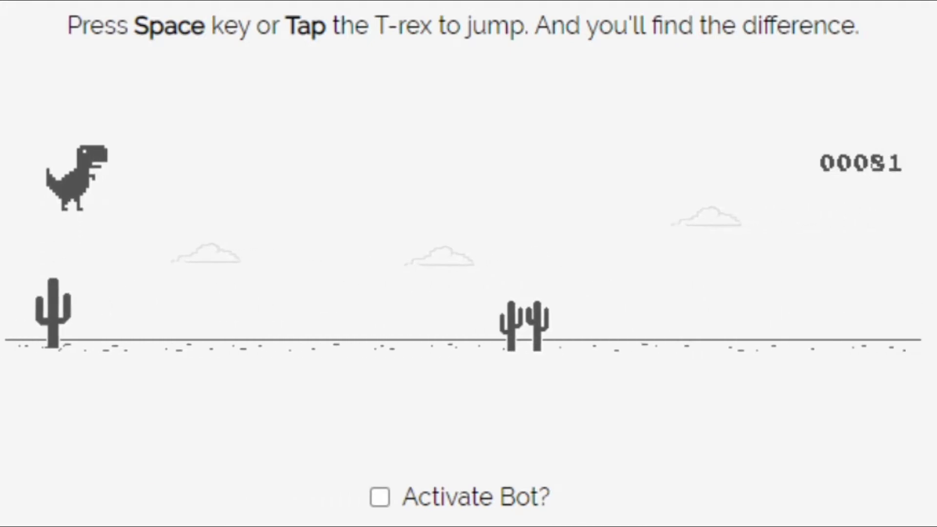
key(space)
key(space)
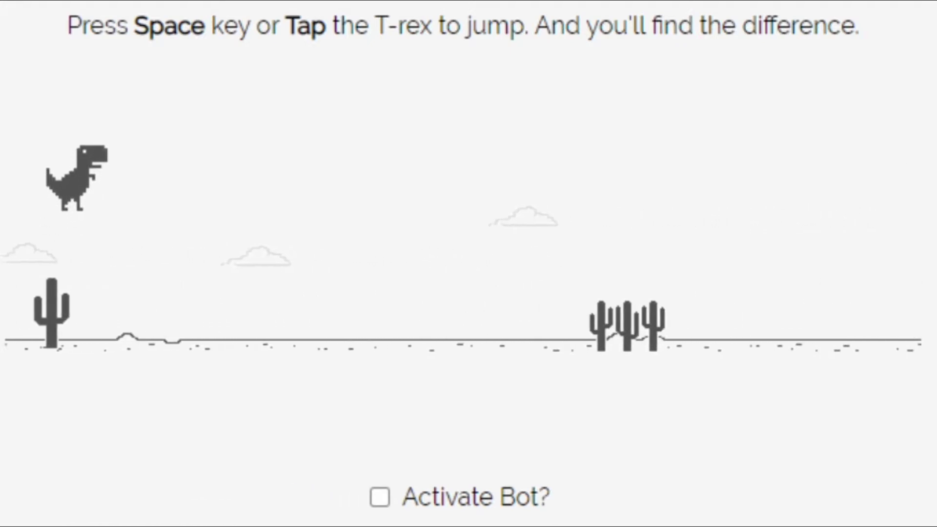
key(space)
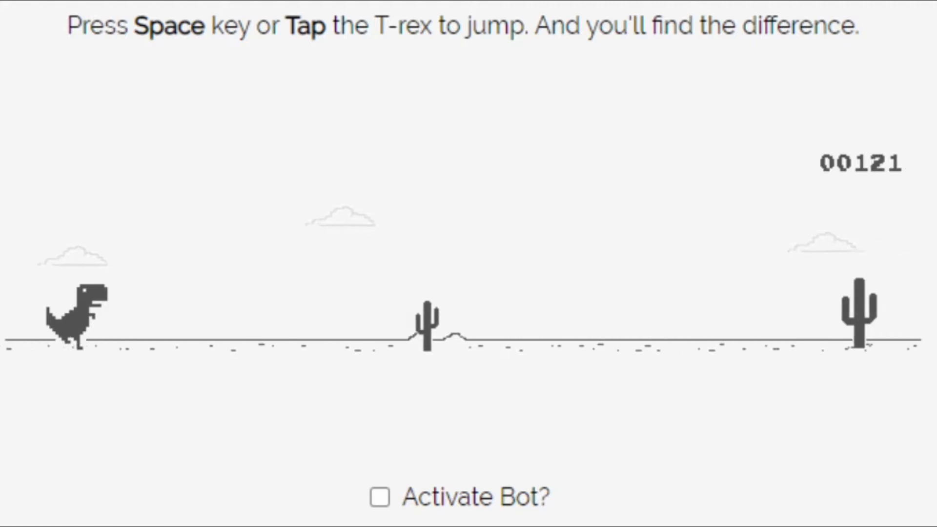
key(space)
key(space)
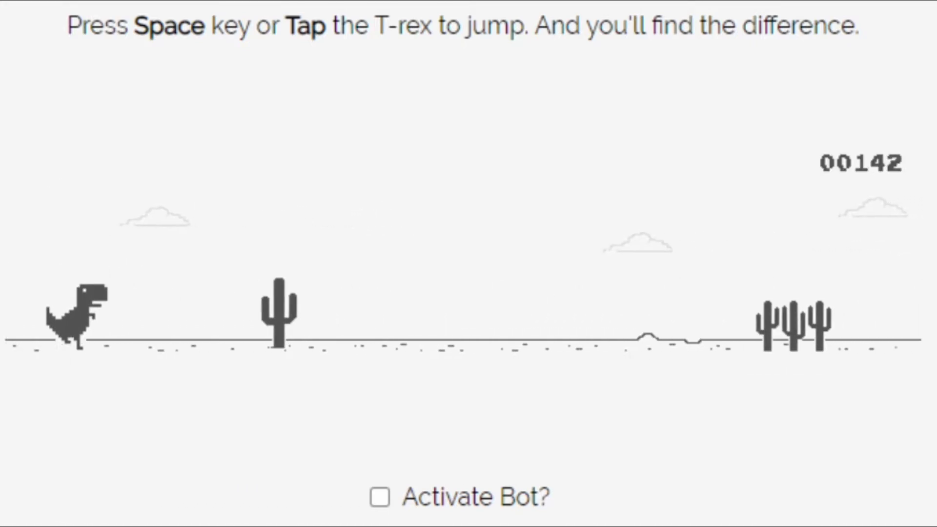
key(space)
key(space)
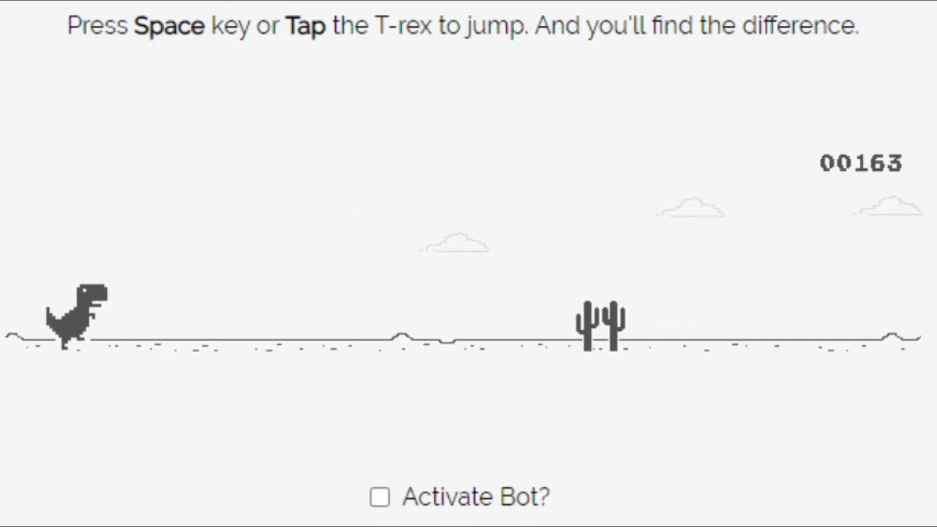
key(space)
key(space)
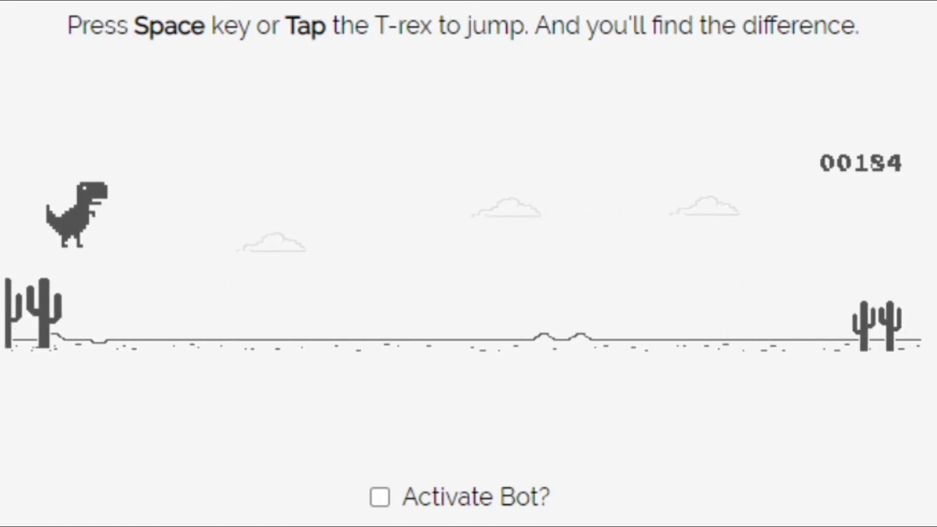
Step: Jump the next run of single cacti and clusters, ending with a wide cactus cluster
key(space)
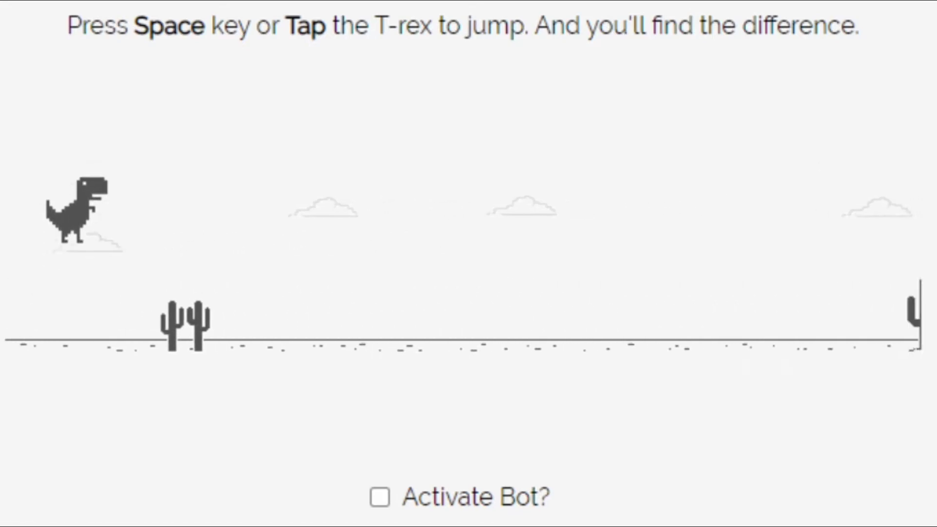
key(space)
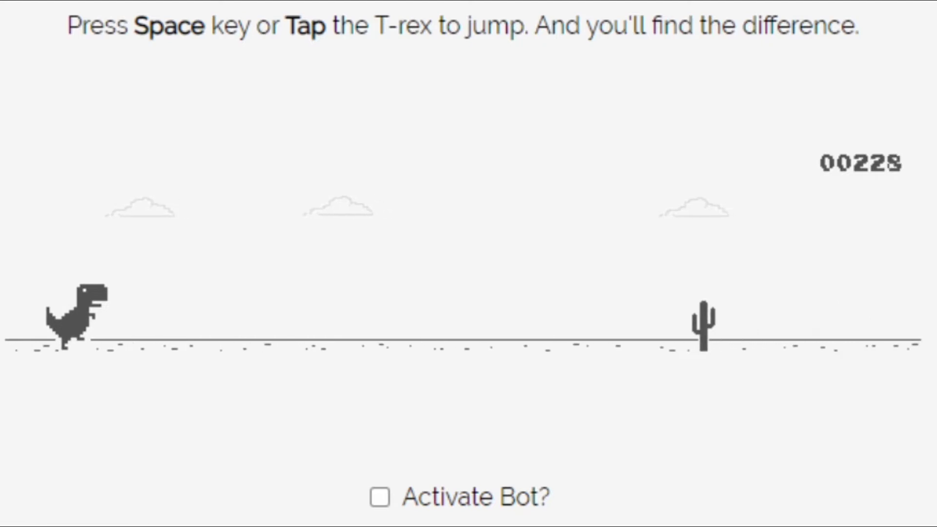
key(space)
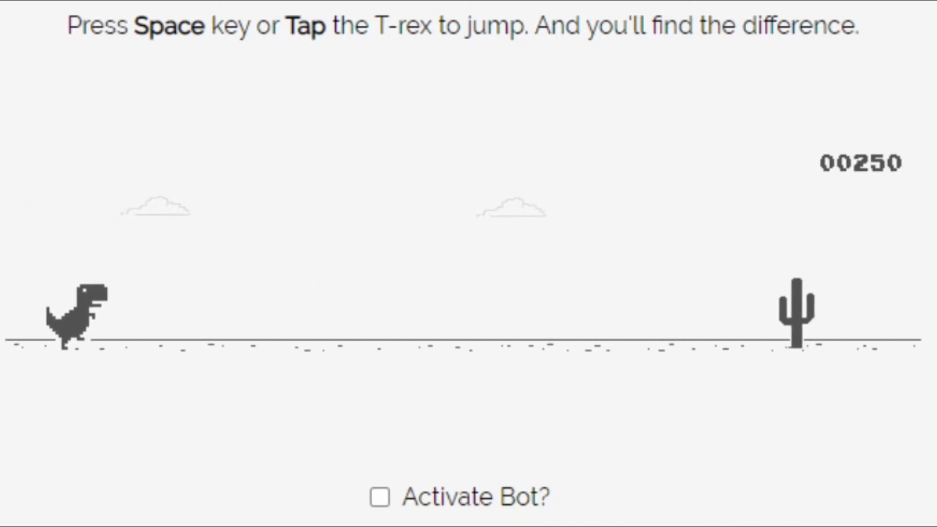
key(space)
key(space)
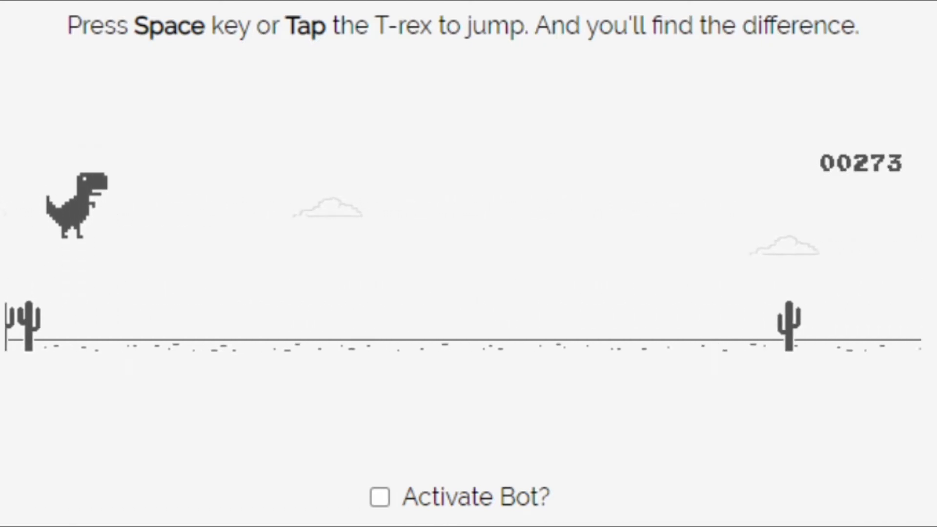
key(space)
key(space)
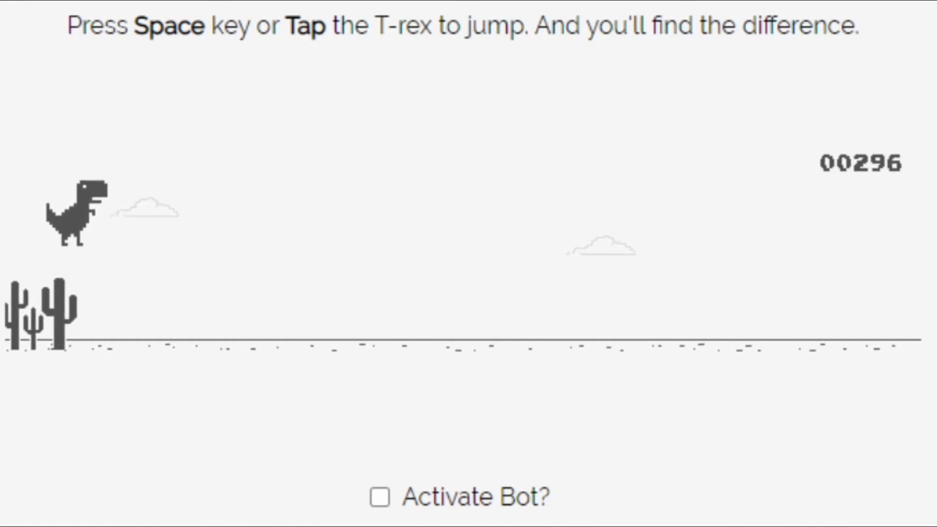
key(space)
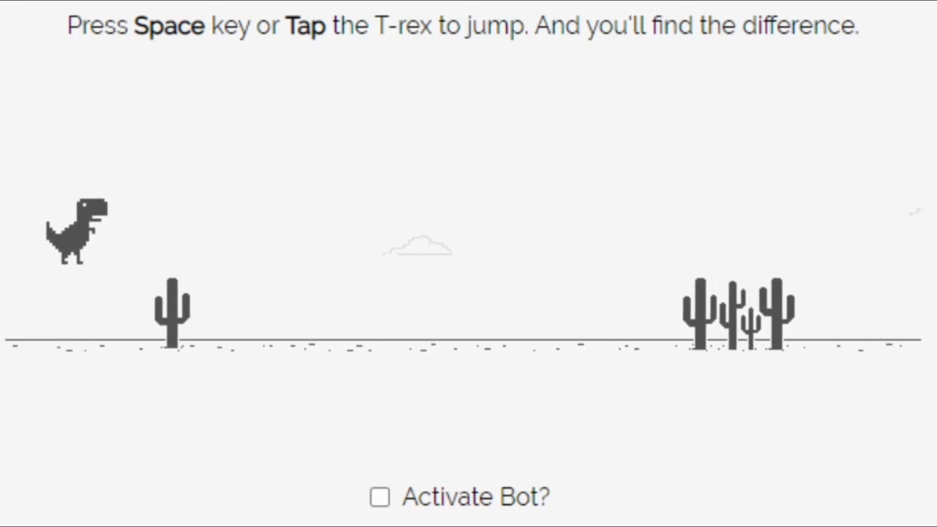
key(space)
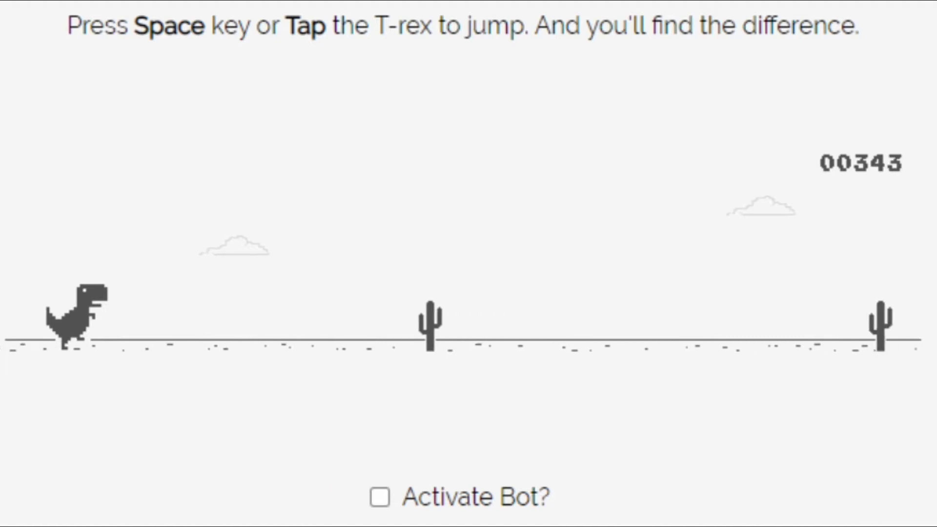
key(space)
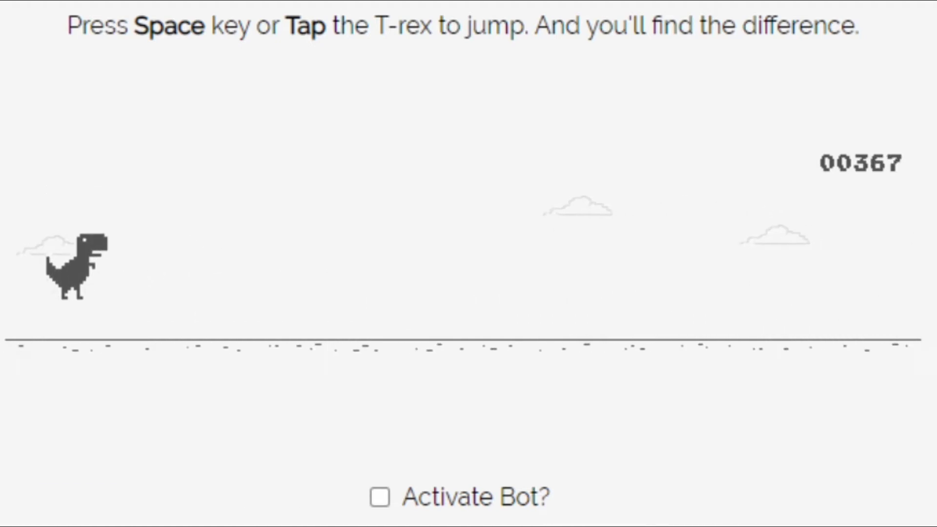
Step: Clear the later cactus groups and a flying pterodactyl, pushing the score to 573
key(space)
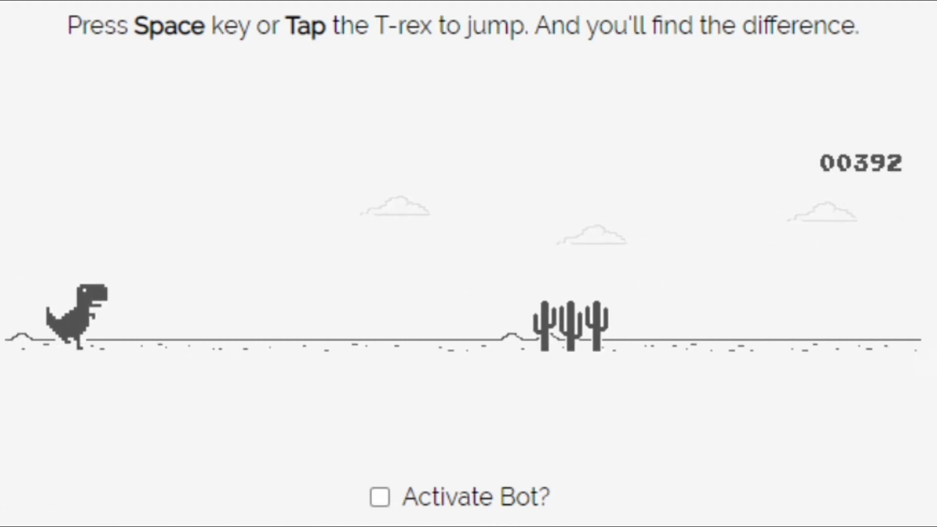
key(space)
key(space)
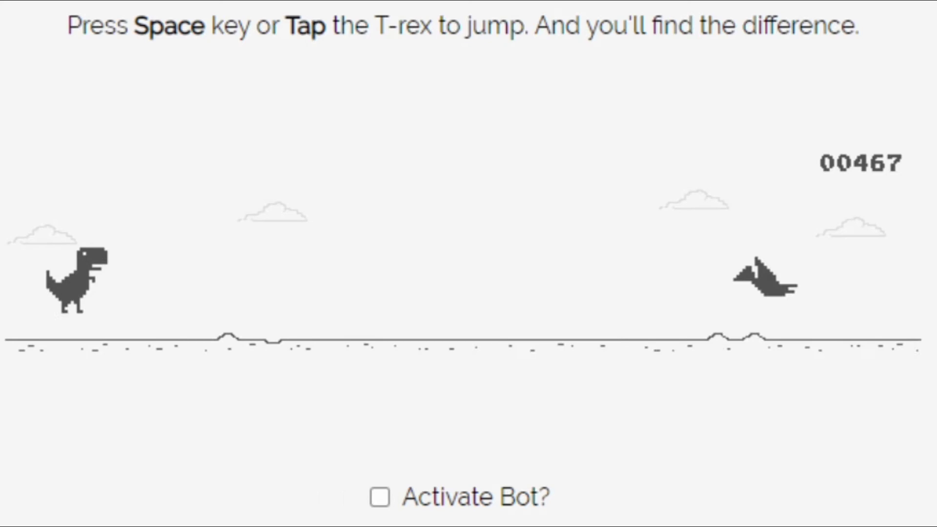
key(space)
key(space)
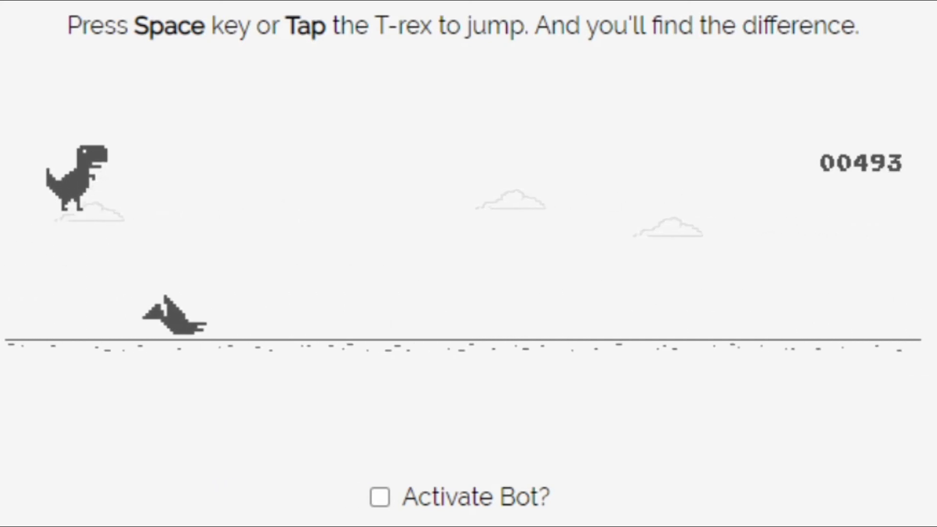
key(space)
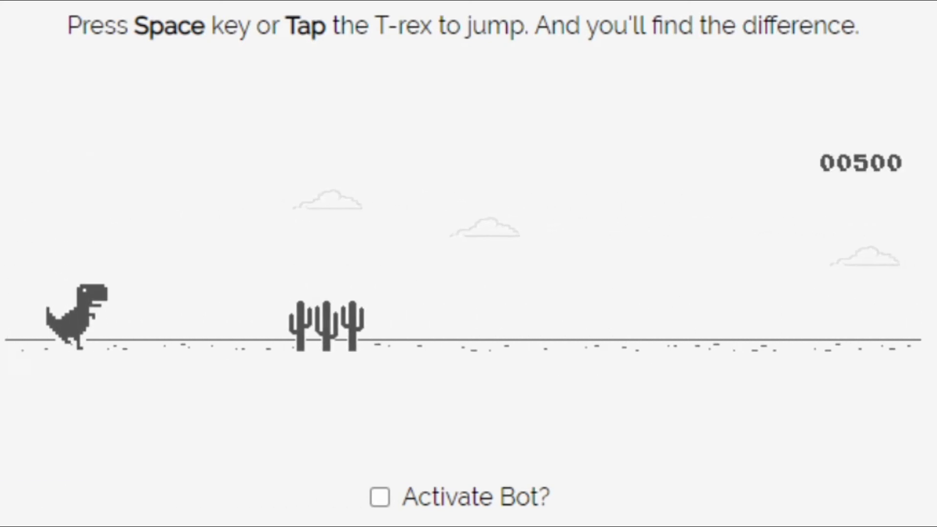
key(space)
key(space)
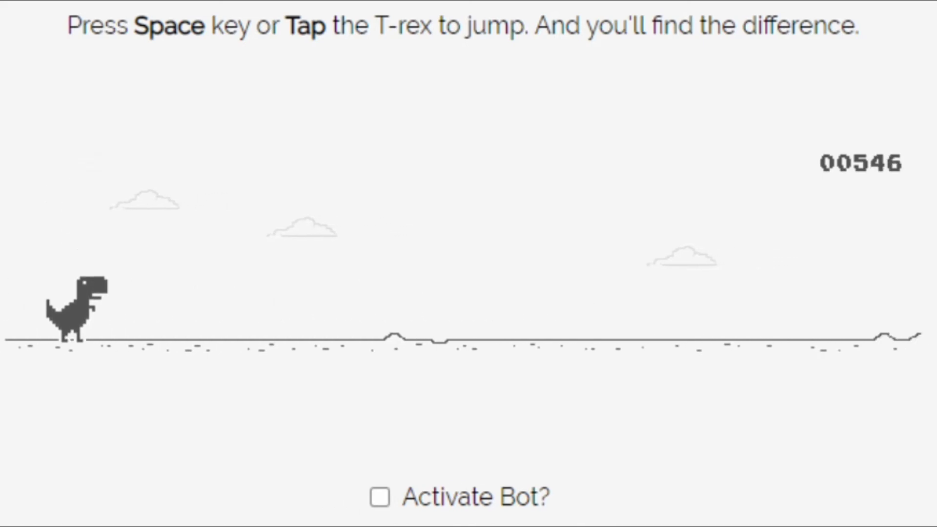
key(space)
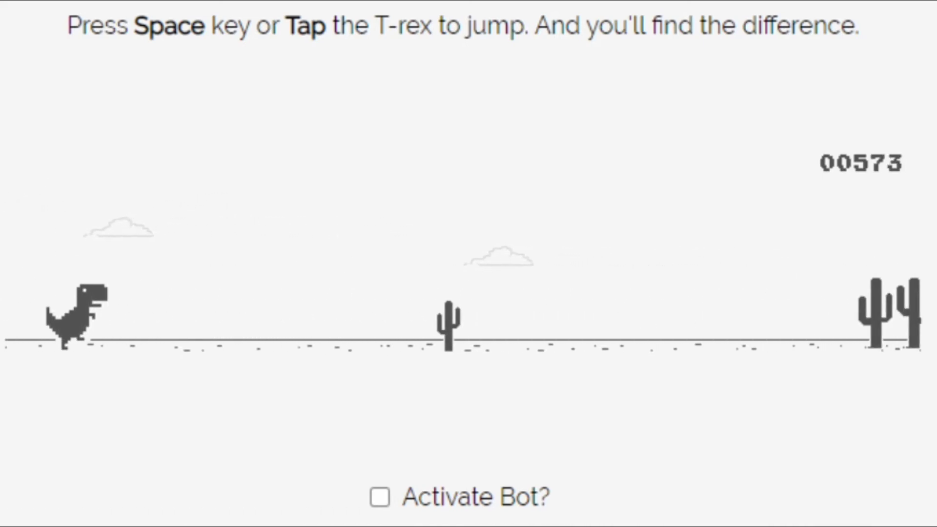
key(space)
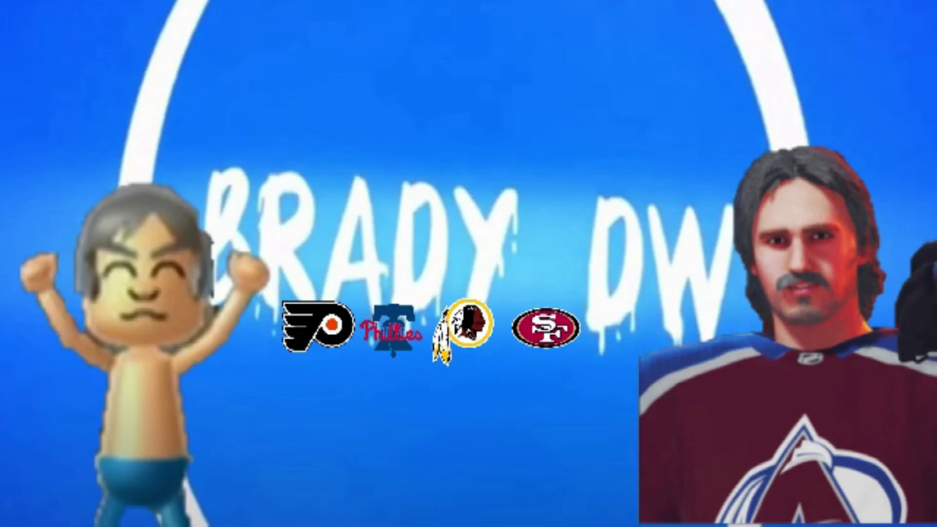